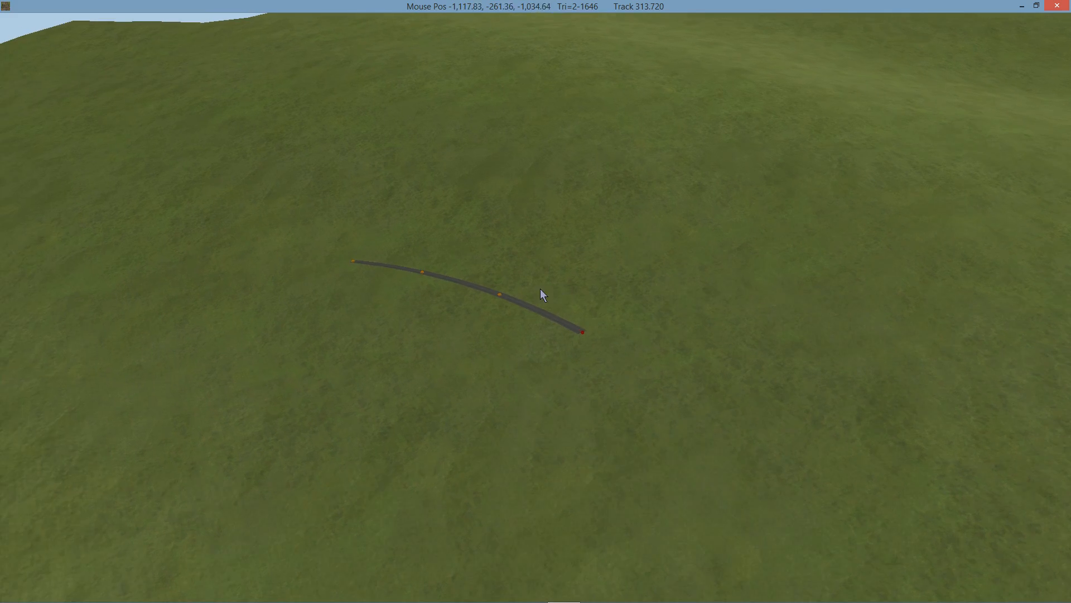
# Draw a second track with the Raceday\Road\TarmacLight material, placing three nodes so that it crosses the curved track.
pyautogui.scroll(6, 554, 306)
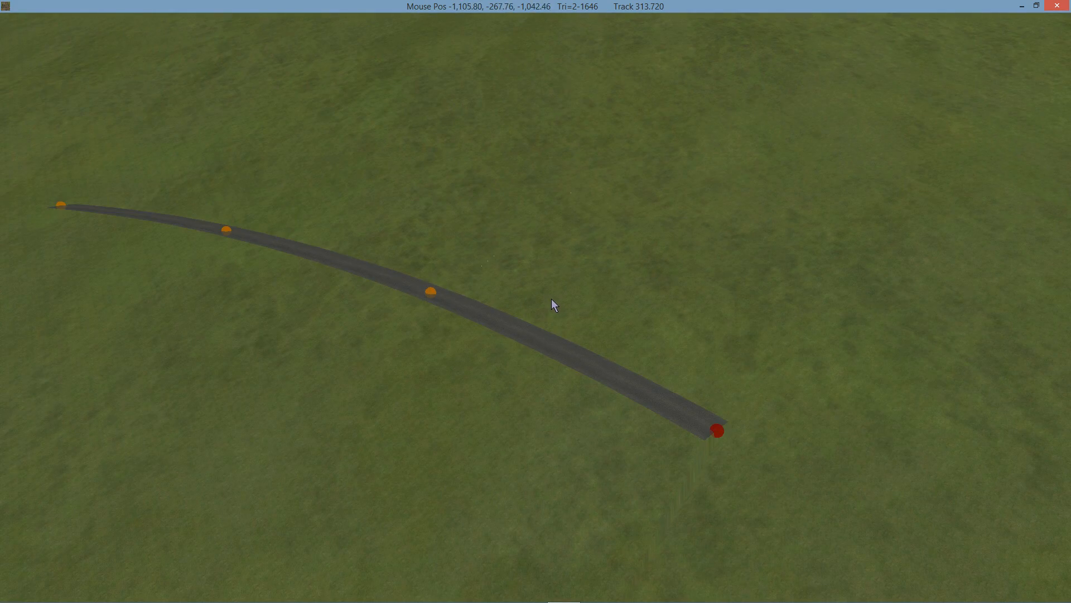
pyautogui.moveTo(551, 299); pyautogui.dragTo(607, 308, button='middle')
pyautogui.moveTo(357, 262); pyautogui.dragTo(564, 302, button='right')
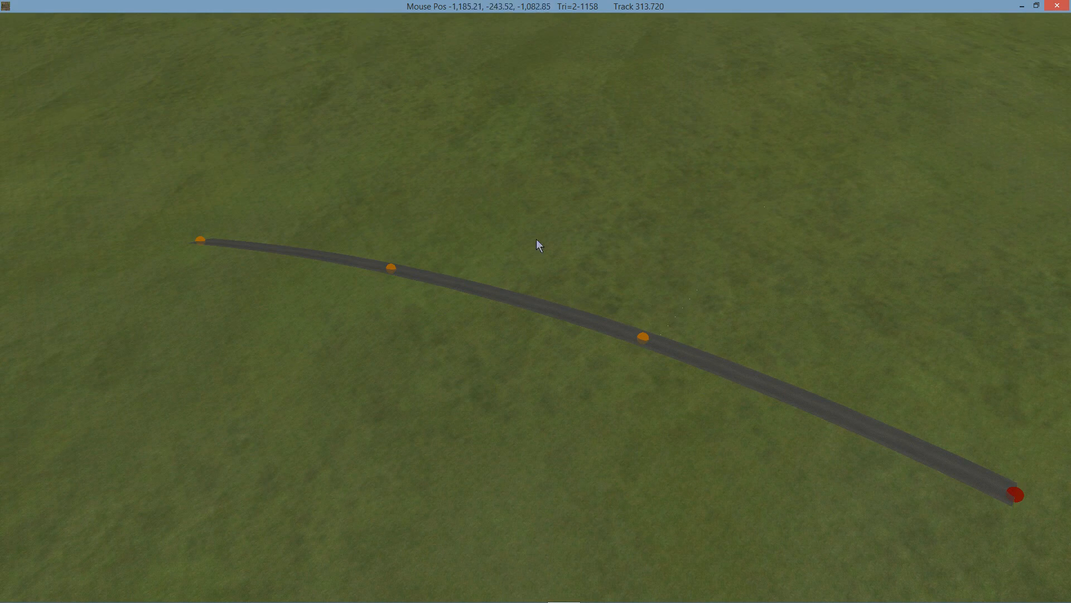
pyautogui.moveTo(610, 299); pyautogui.dragTo(480, 226, button='middle')
pyautogui.scroll(3, 604, 283)
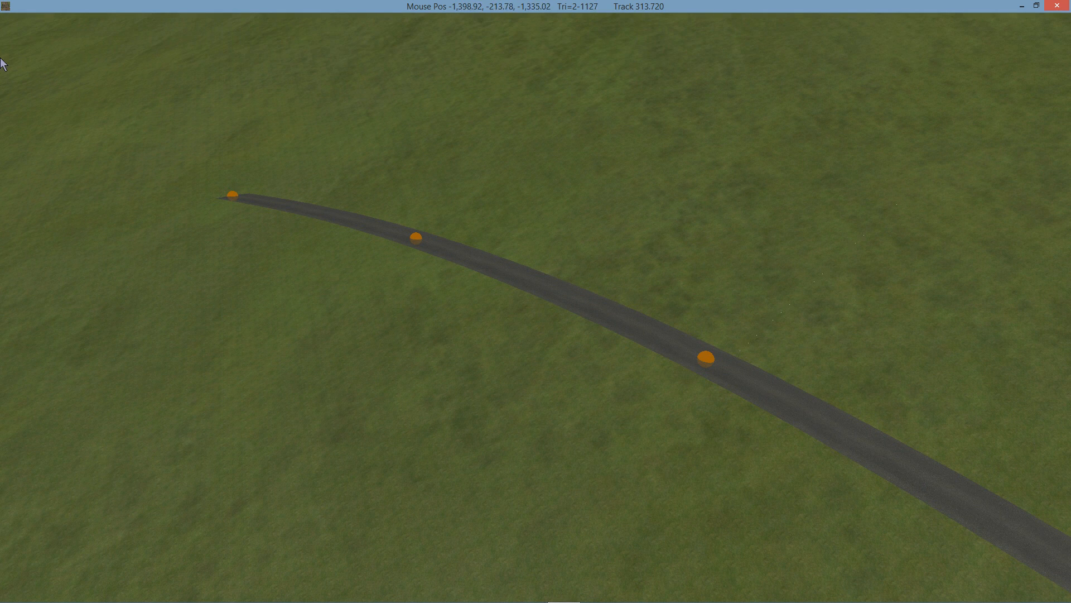
pyautogui.moveTo(137, 34)
pyautogui.click(207, 54)
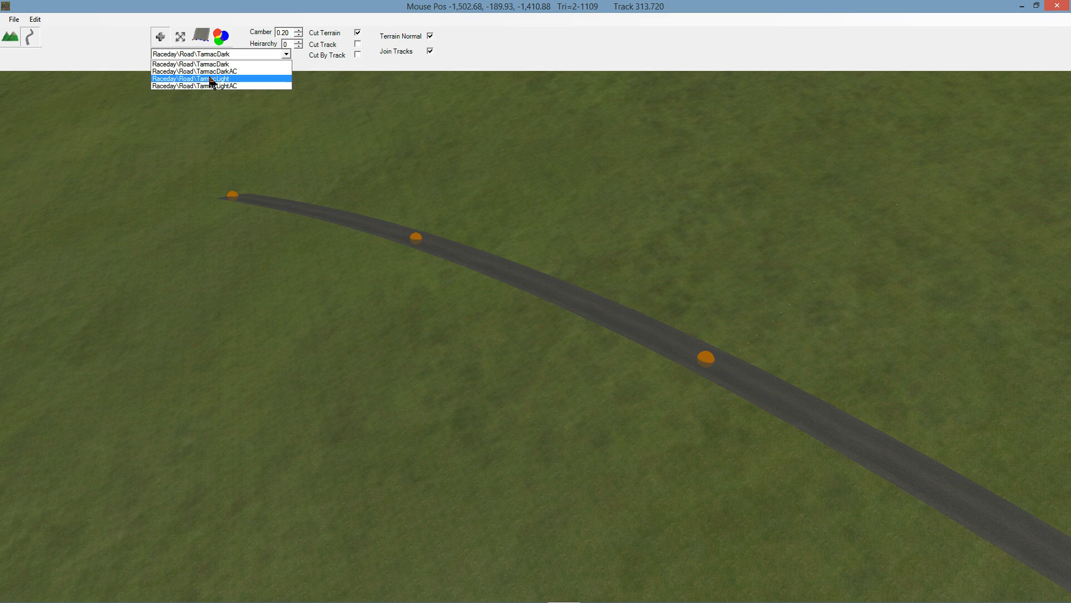
pyautogui.click(211, 82)
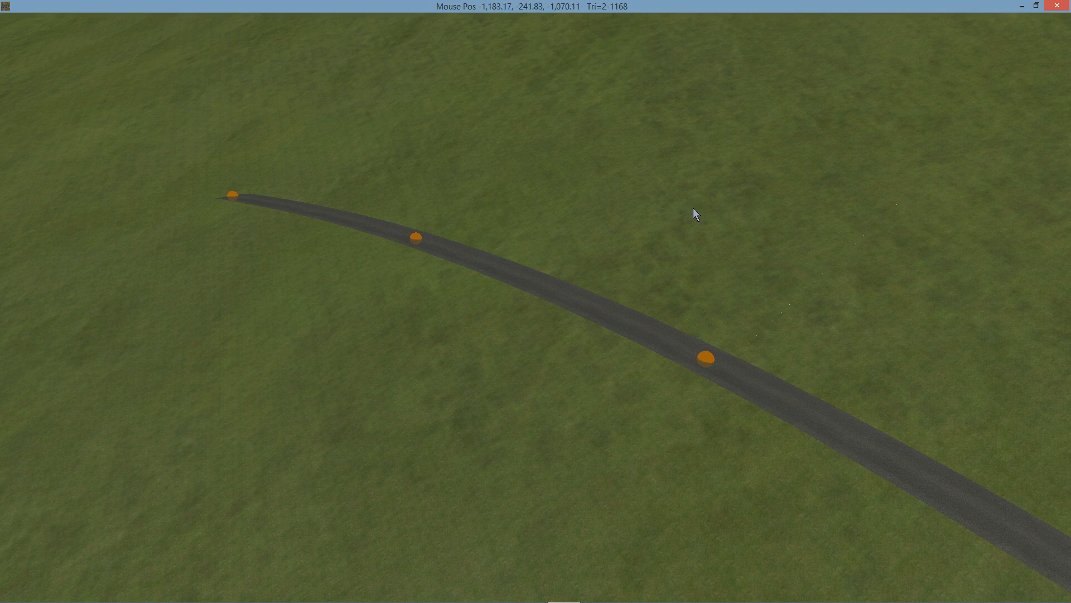
pyautogui.click(741, 159)
pyautogui.moveTo(624, 273); pyautogui.dragTo(583, 298)
pyautogui.moveTo(340, 467); pyautogui.dragTo(333, 522)
pyautogui.moveTo(302, 49)
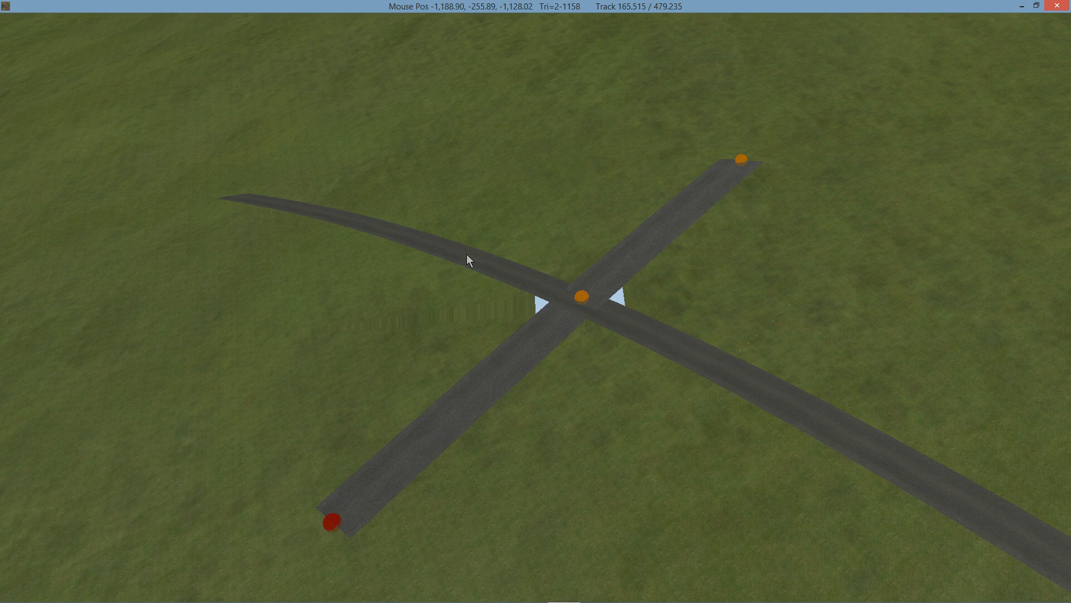
# Select the curved track and enable Cut Track and Cut By Track for it.
pyautogui.moveTo(277, 13)
pyautogui.moveTo(631, 300); pyautogui.dragTo(657, 293, button='middle')
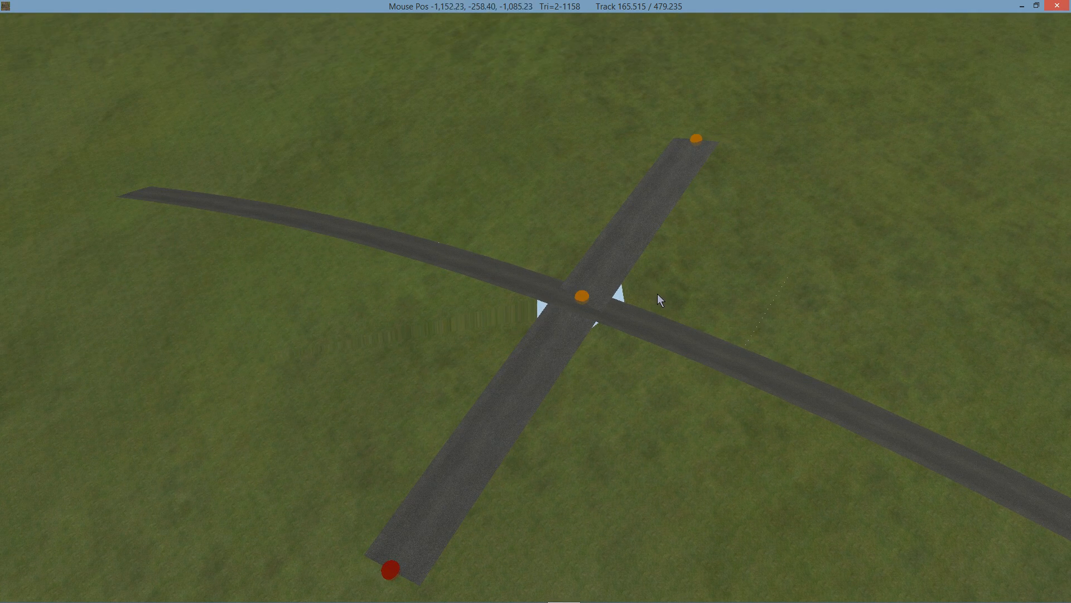
pyautogui.moveTo(261, 48)
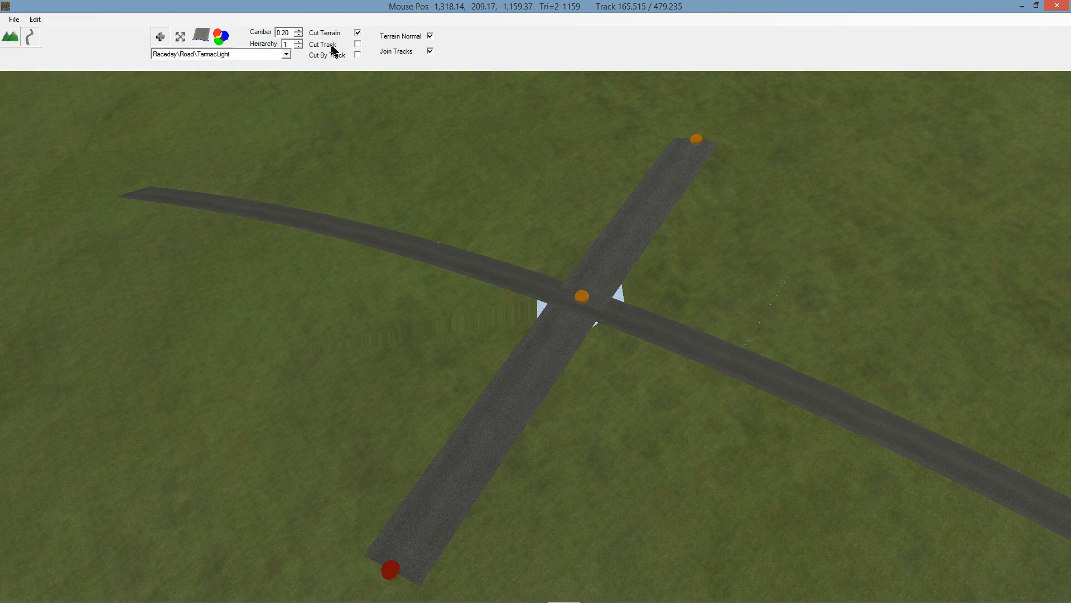
pyautogui.click(333, 48)
pyautogui.click(181, 38)
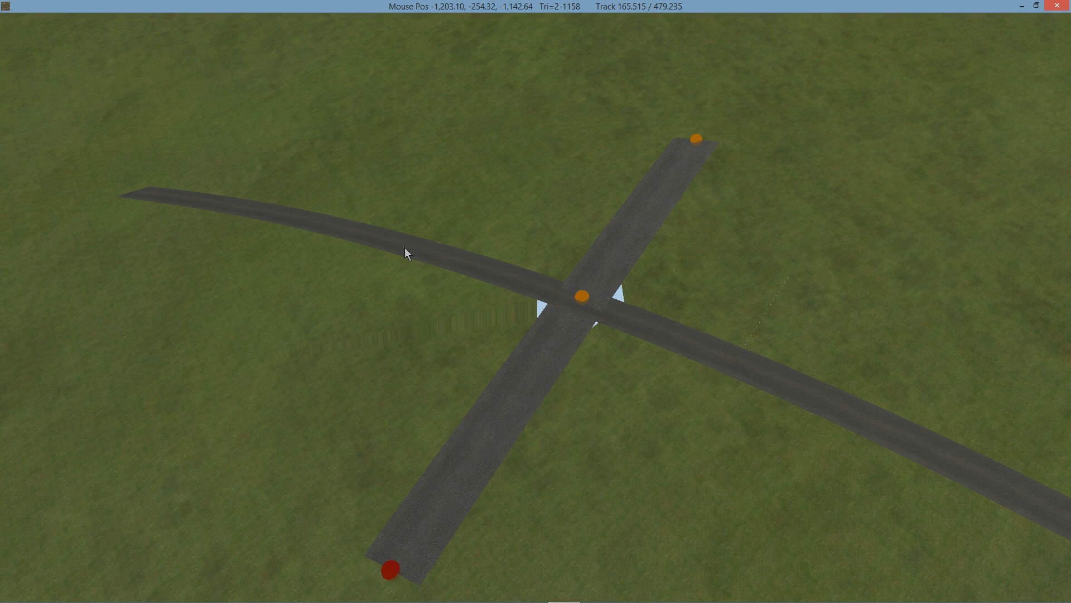
pyautogui.click(404, 248)
pyautogui.click(330, 55)
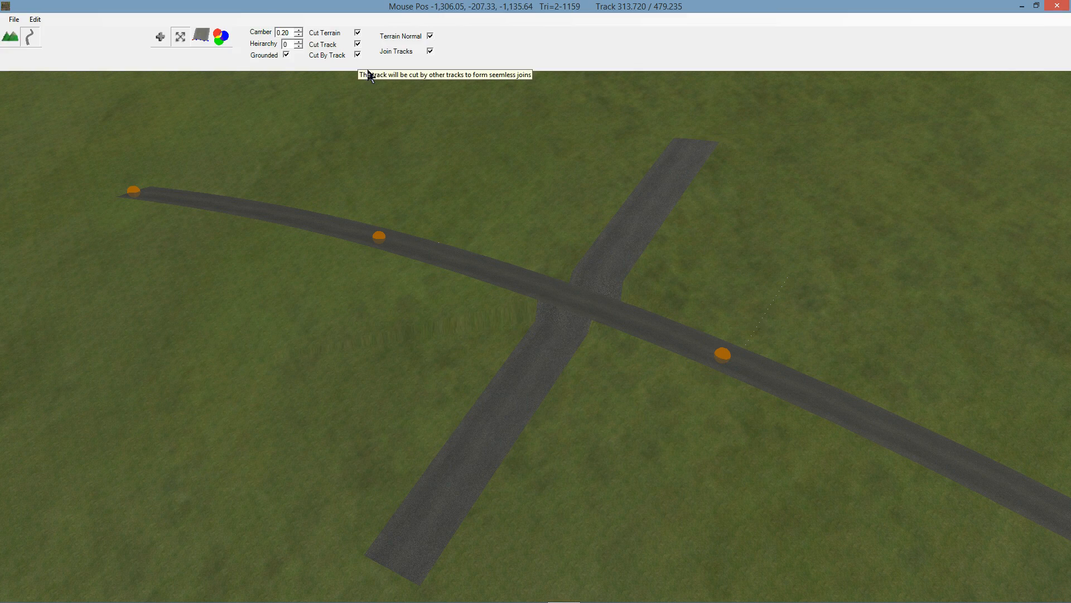
# Examine how the two tracks and the terrain are cut at the crossing, using the wireframe display.
pyautogui.moveTo(655, 266); pyautogui.dragTo(580, 234, button='right')
pyautogui.scroll(4, 623, 296)
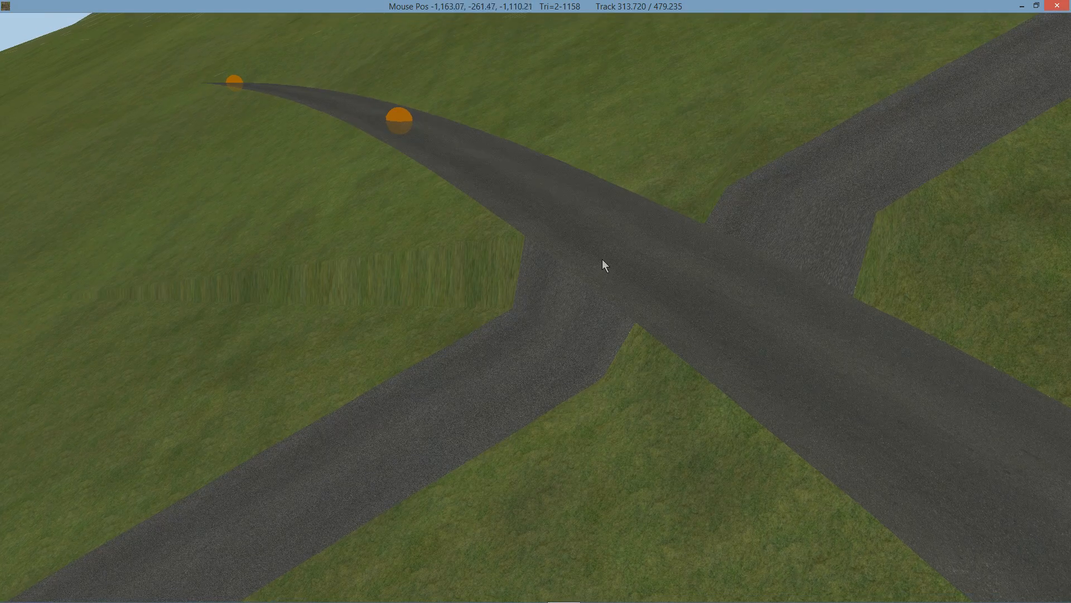
pyautogui.press('w')
pyautogui.moveTo(749, 250); pyautogui.dragTo(680, 287, button='right')
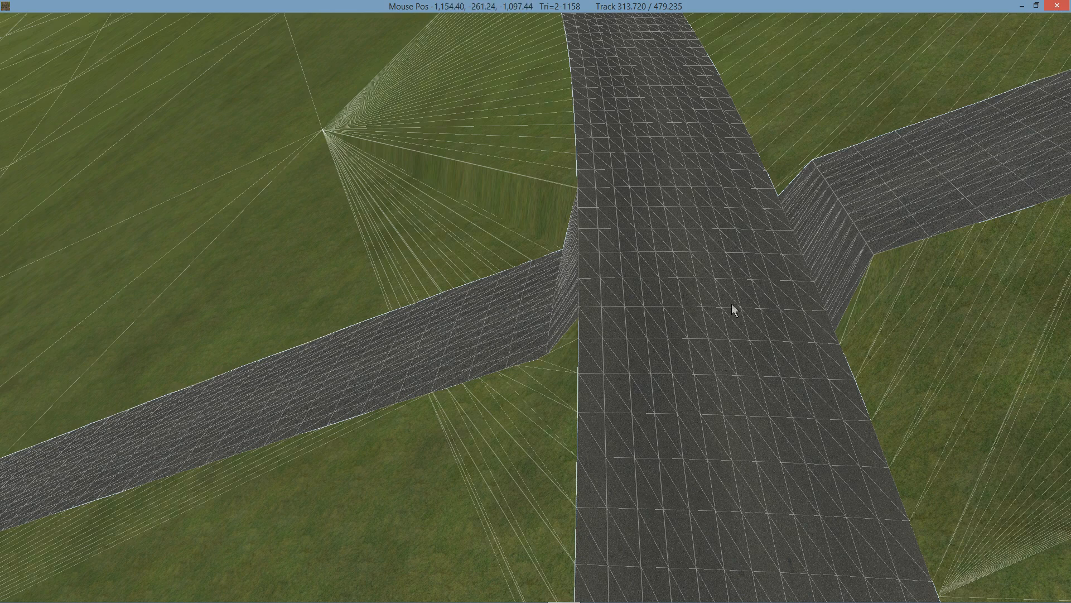
pyautogui.moveTo(711, 304); pyautogui.dragTo(790, 298, button='right')
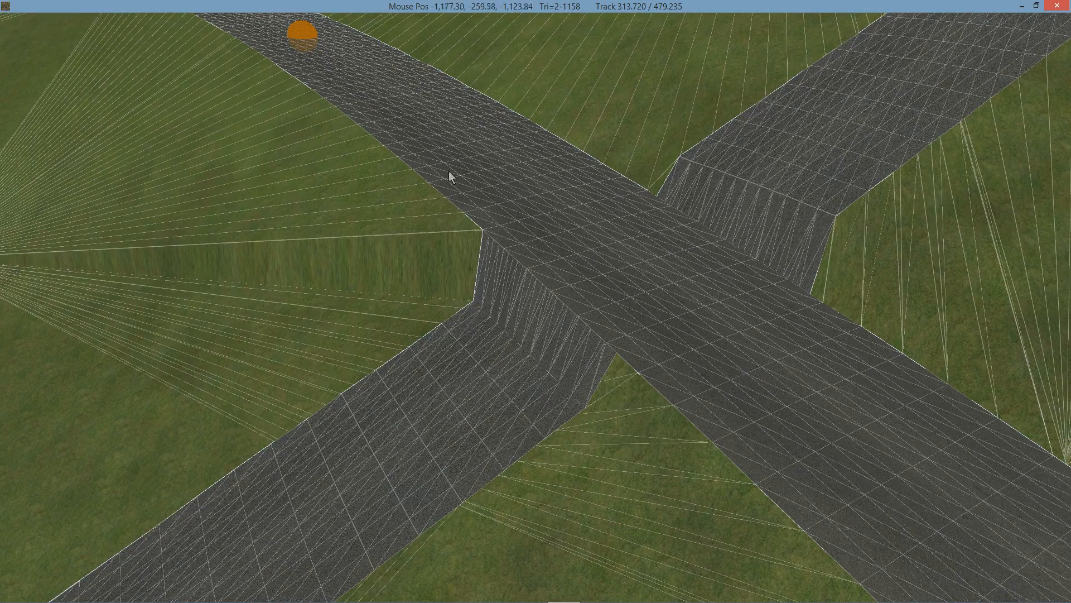
pyautogui.moveTo(449, 171); pyautogui.dragTo(576, 290, button='right')
pyautogui.scroll(-6, 602, 249)
pyautogui.press('w')
pyautogui.press('w')
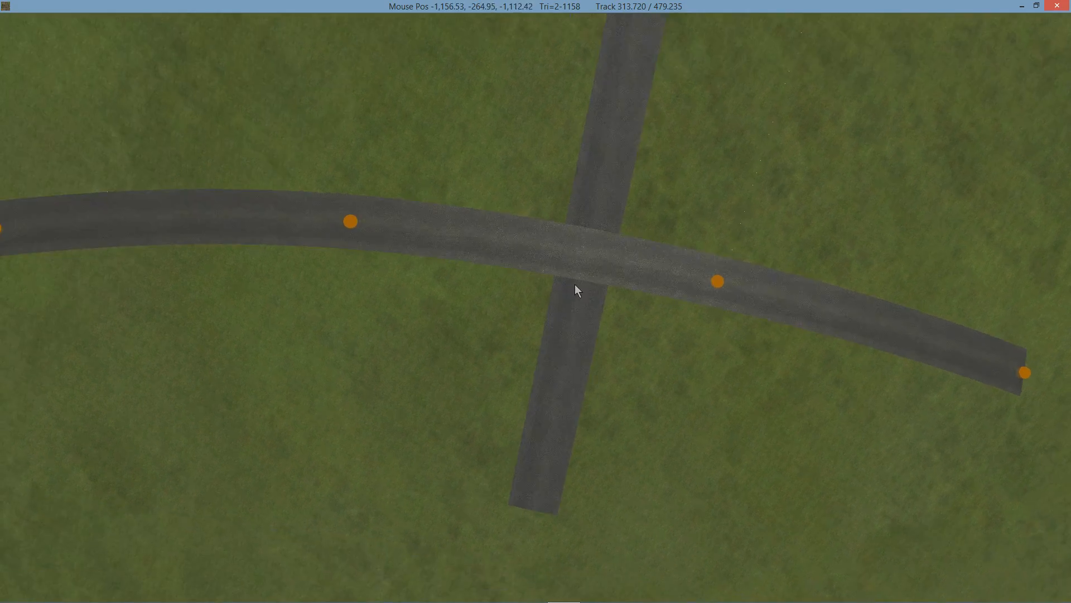
# Try changing the curved track's Heirarchy so that the second track runs uninterrupted through the crossing.
pyautogui.moveTo(586, 246); pyautogui.dragTo(585, 224, button='right')
pyautogui.moveTo(206, 5)
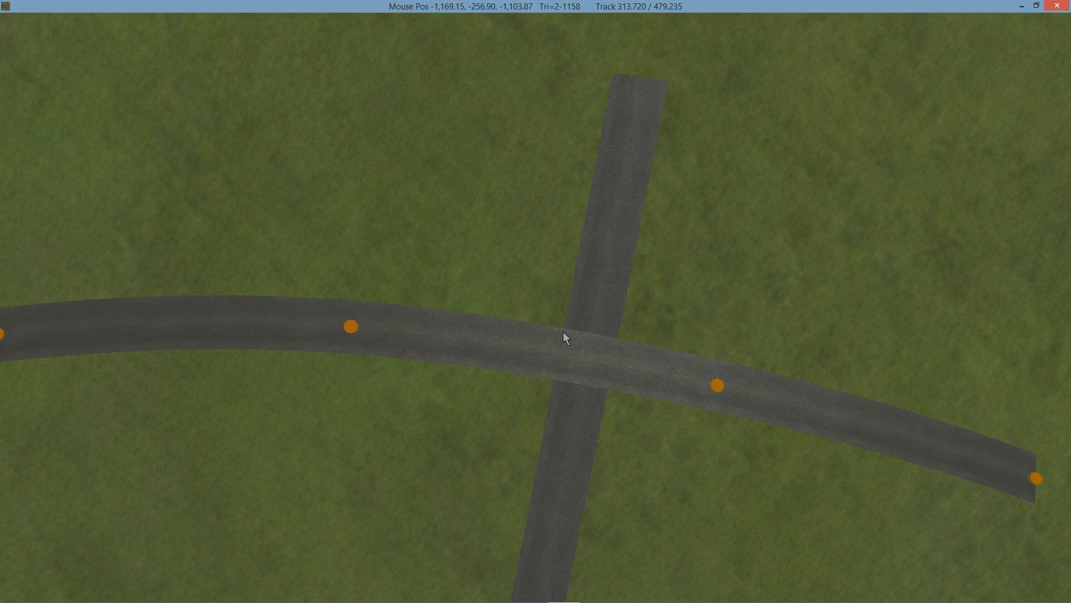
pyautogui.moveTo(255, 16)
pyautogui.moveTo(170, 37)
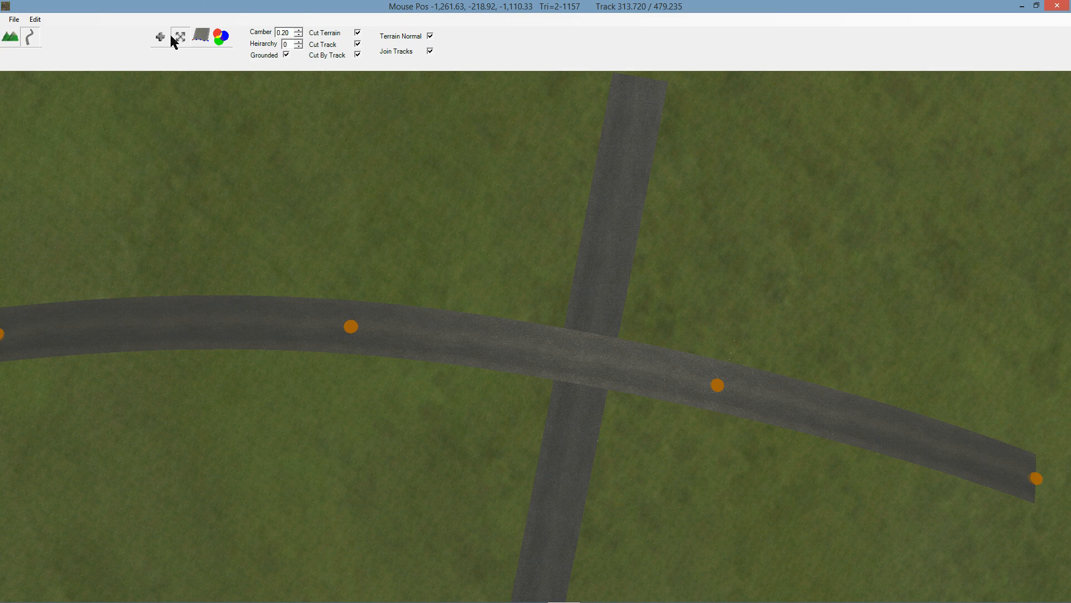
pyautogui.click(299, 43)
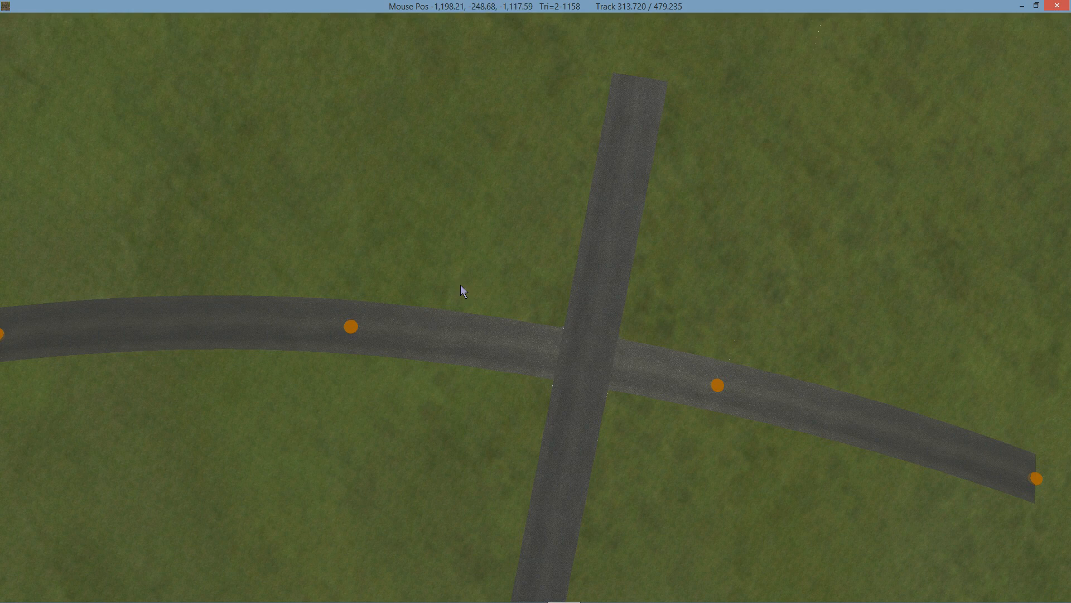
pyautogui.moveTo(460, 273)
pyautogui.mouseDown(button='right')
pyautogui.moveTo(385, 206)
pyautogui.moveTo(360, 209)
pyautogui.moveTo(459, 226)
pyautogui.moveTo(457, 276)
pyautogui.mouseUp(button='right')
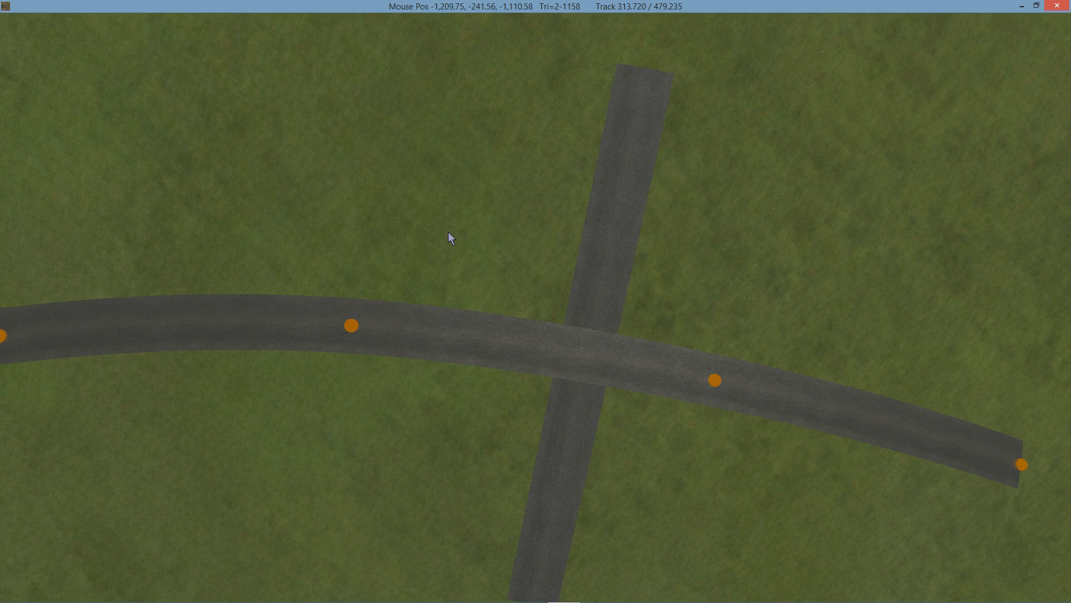
pyautogui.moveTo(451, 222)
pyautogui.mouseDown(button='right')
pyautogui.moveTo(337, 112)
pyautogui.moveTo(292, 98)
pyautogui.moveTo(380, 98)
pyautogui.moveTo(400, 216)
pyautogui.moveTo(488, 200)
pyautogui.moveTo(584, 204)
pyautogui.moveTo(568, 165)
pyautogui.moveTo(442, 161)
pyautogui.moveTo(428, 172)
pyautogui.moveTo(494, 177)
pyautogui.moveTo(387, 179)
pyautogui.moveTo(381, 160)
pyautogui.moveTo(449, 174)
pyautogui.moveTo(329, 163)
pyautogui.moveTo(287, 119)
pyautogui.moveTo(463, 142)
pyautogui.moveTo(446, 128)
pyautogui.moveTo(447, 206)
pyautogui.mouseUp(button='right')
# Insert a cross-section across the second track at the far edge of the crossing and align it with the curved track's edge.
pyautogui.scroll(3, 400, 216)
pyautogui.scroll(3, 397, 168)
pyautogui.moveTo(251, 40)
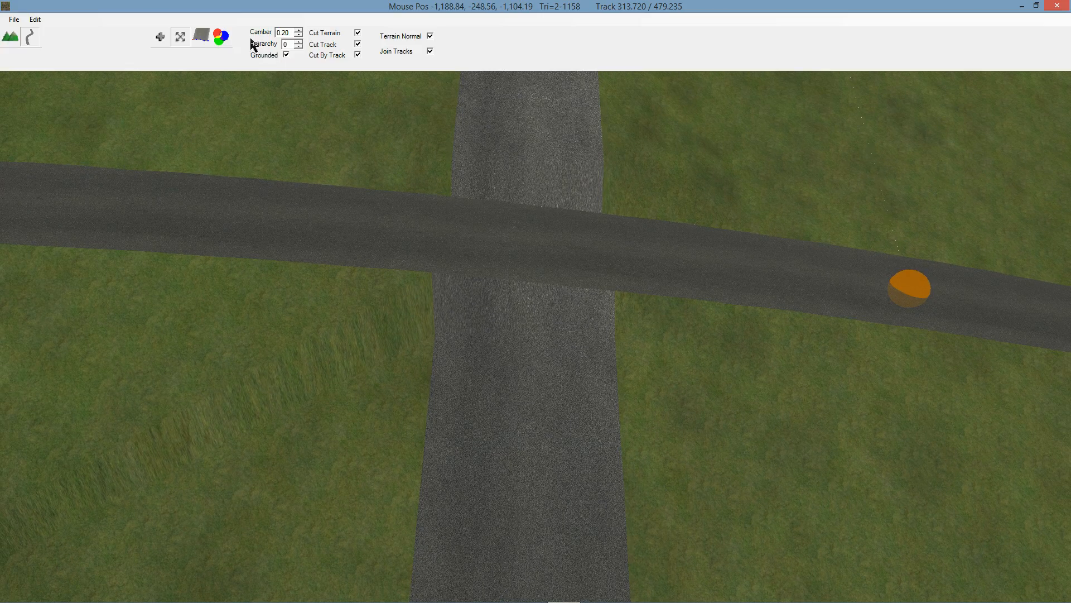
pyautogui.click(198, 37)
pyautogui.moveTo(525, 132); pyautogui.dragTo(517, 159, button='middle')
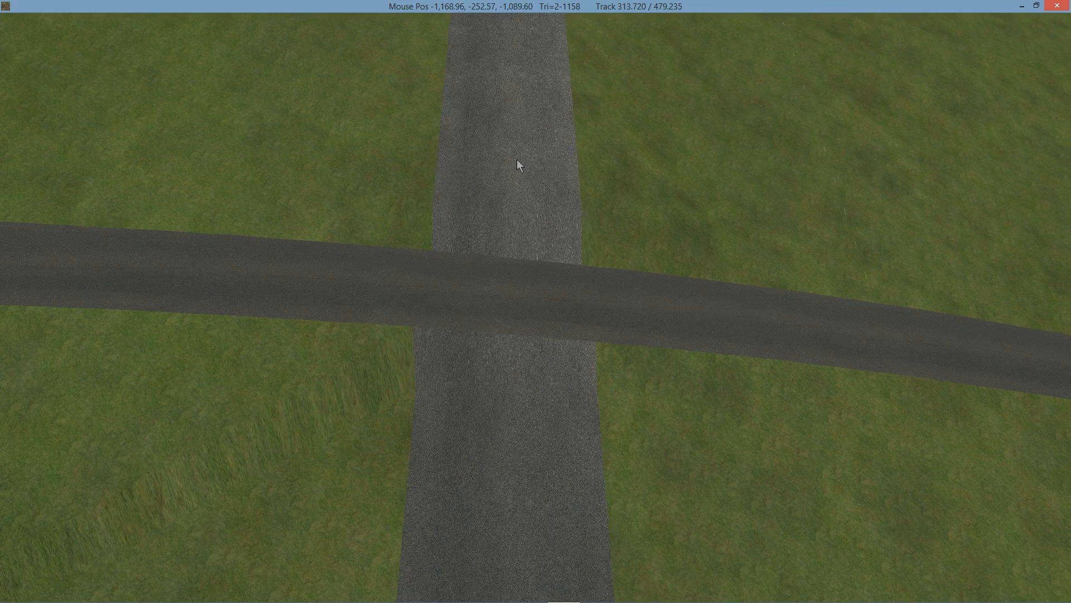
pyautogui.moveTo(508, 100); pyautogui.dragTo(535, 147, button='middle')
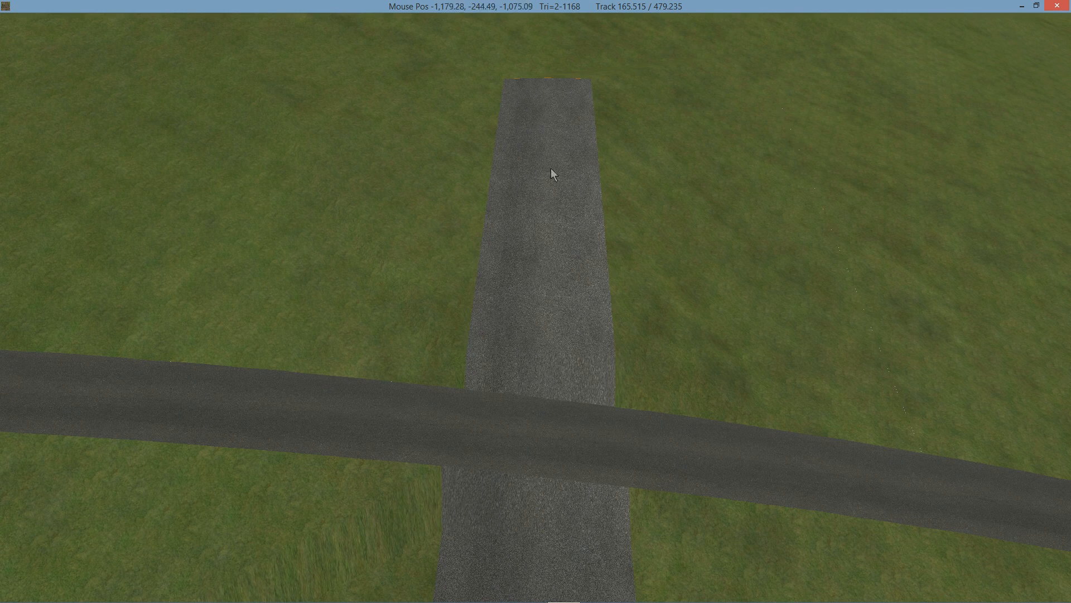
pyautogui.moveTo(557, 400); pyautogui.dragTo(560, 318, button='middle')
pyautogui.moveTo(560, 318); pyautogui.dragTo(559, 302, button='right')
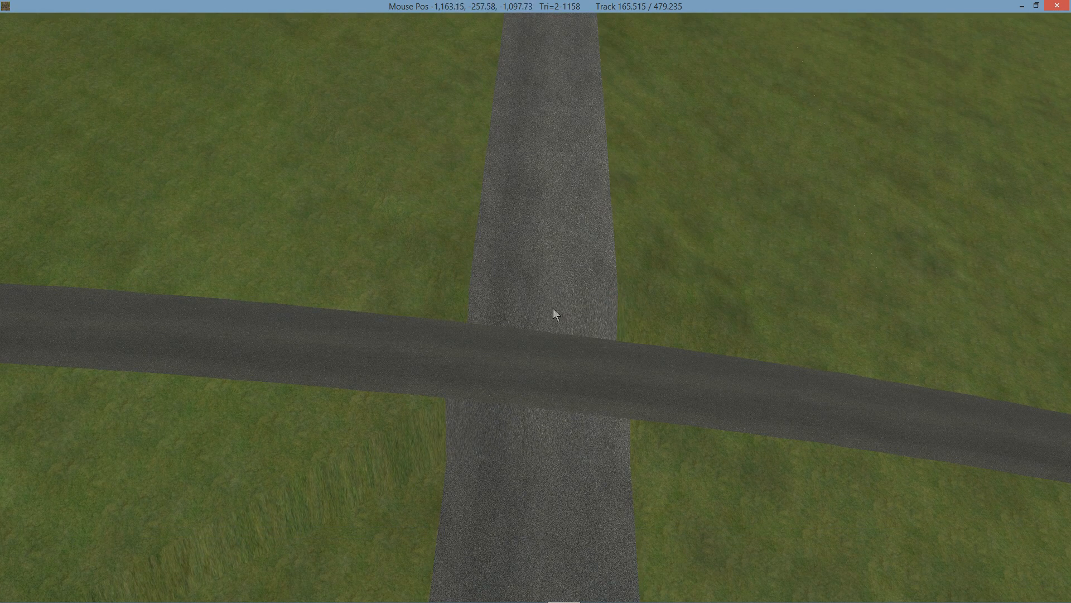
pyautogui.click(541, 265)
pyautogui.moveTo(541, 264); pyautogui.dragTo(545, 318)
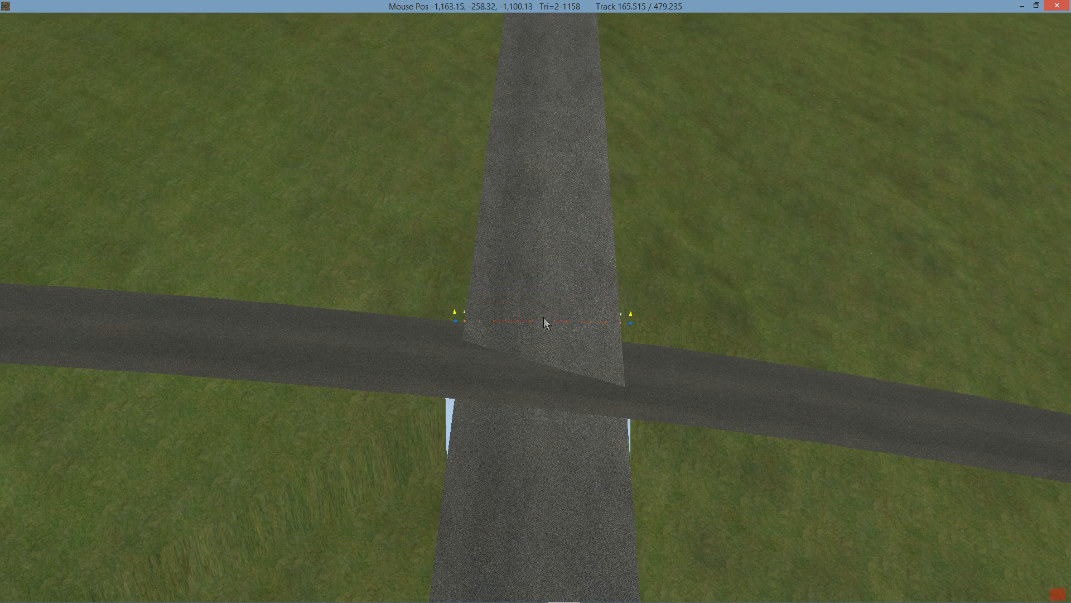
pyautogui.moveTo(538, 272); pyautogui.dragTo(530, 480, button='right')
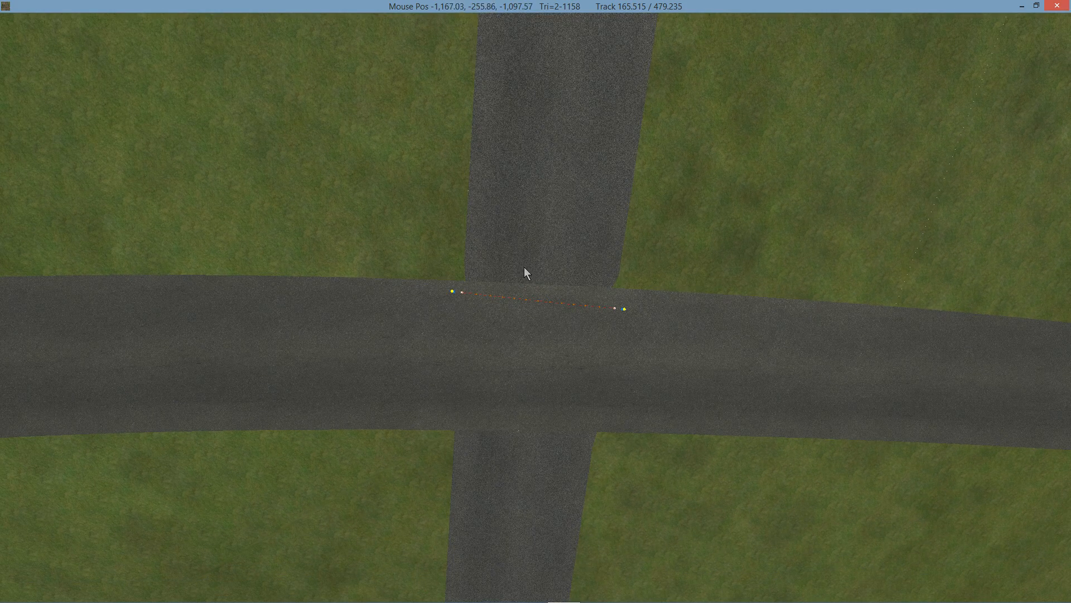
pyautogui.moveTo(538, 296); pyautogui.dragTo(534, 280)
# Insert another cross-section across the second track on the near side of the crossing.
pyautogui.click(530, 474)
pyautogui.click(527, 431)
pyautogui.moveTo(526, 431); pyautogui.dragTo(510, 297, button='right')
pyautogui.scroll(3, 511, 296)
# Raise the near-side cross-section of the second track close to the curved track's surface level.
pyautogui.moveTo(510, 296); pyautogui.dragTo(448, 86, button='middle')
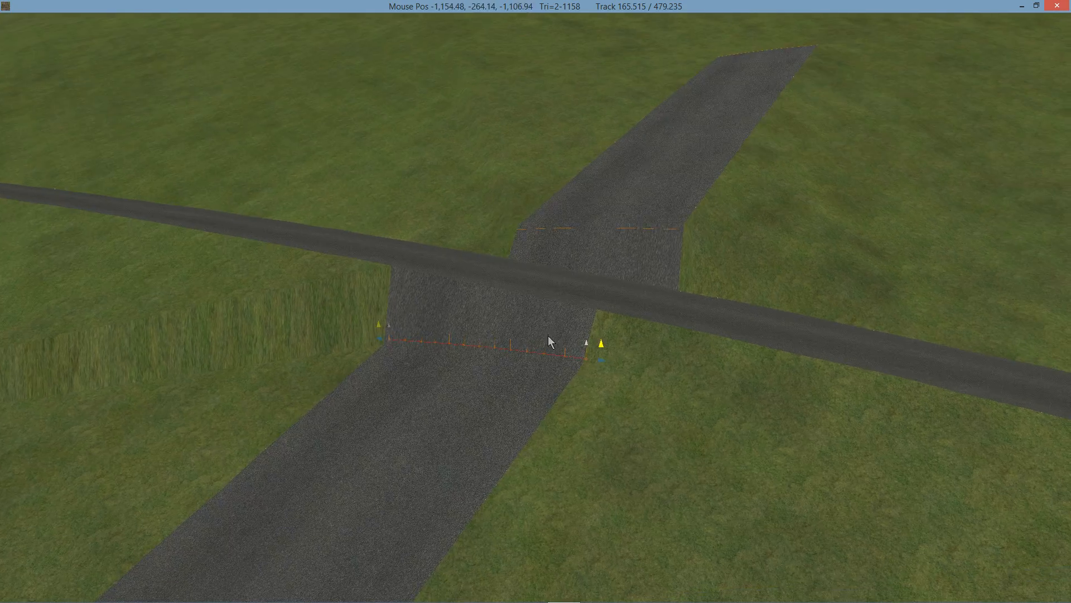
pyautogui.scroll(2, 552, 342)
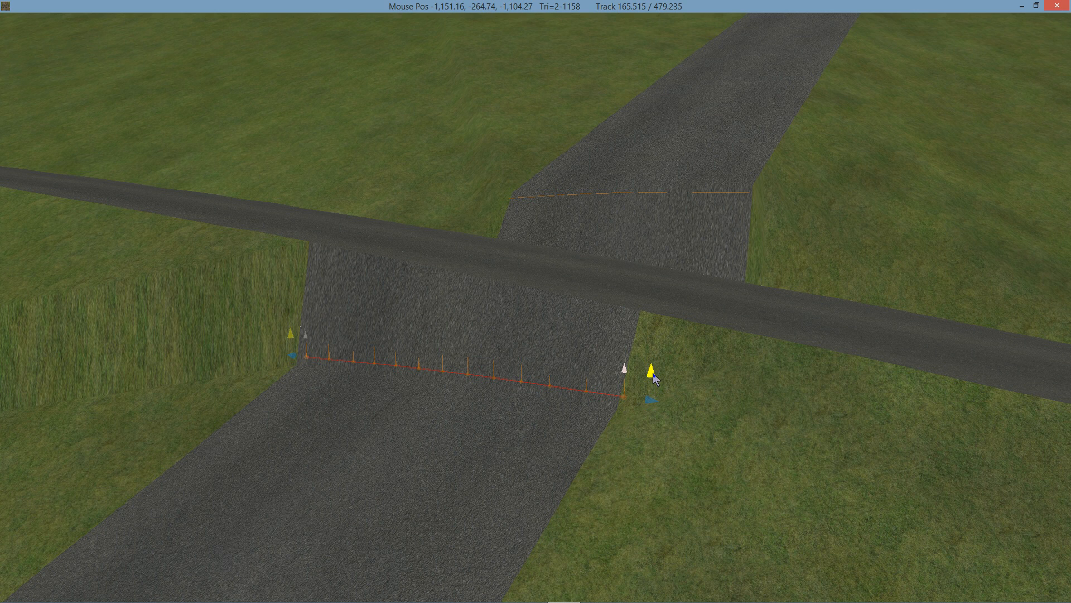
pyautogui.moveTo(653, 374); pyautogui.dragTo(651, 280)
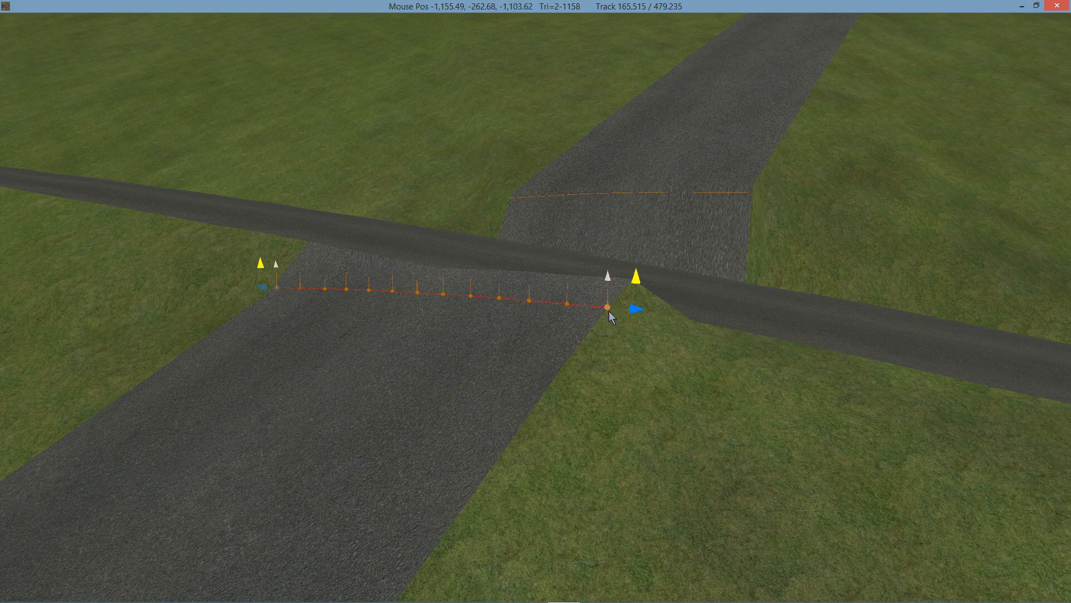
# Select the far-side cross-section of the second track and lower it close to the curved track's surface level.
pyautogui.moveTo(618, 323); pyautogui.dragTo(471, 351, button='right')
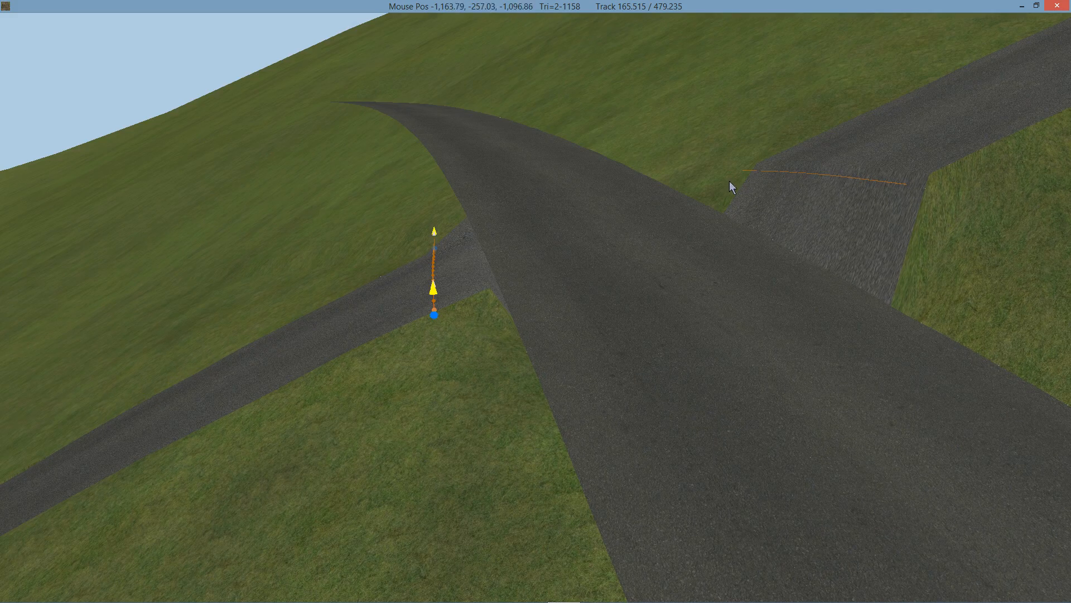
pyautogui.click(857, 180)
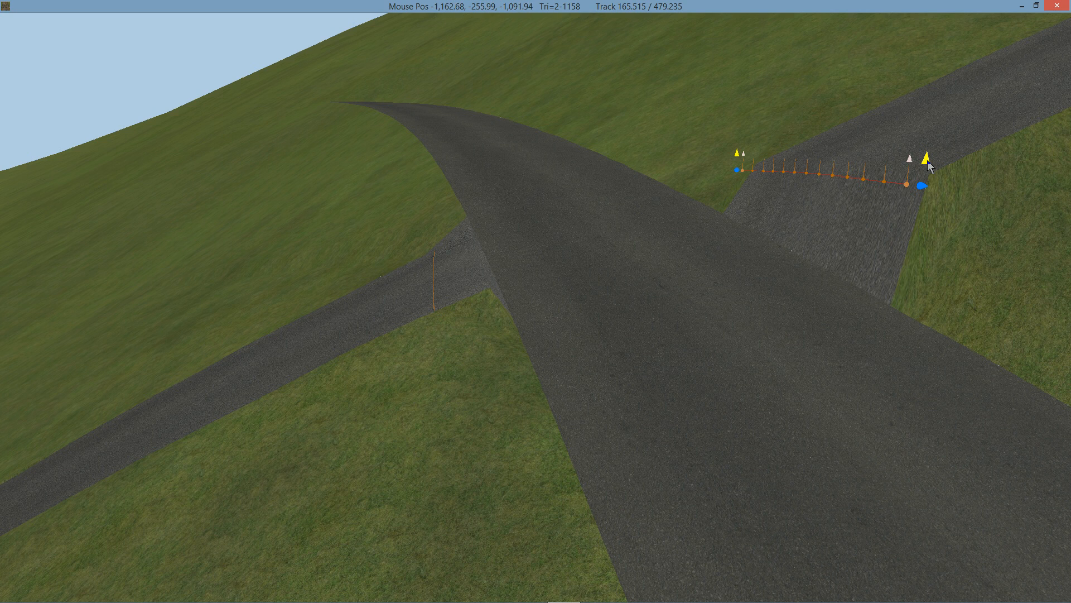
pyautogui.moveTo(927, 163); pyautogui.dragTo(918, 250)
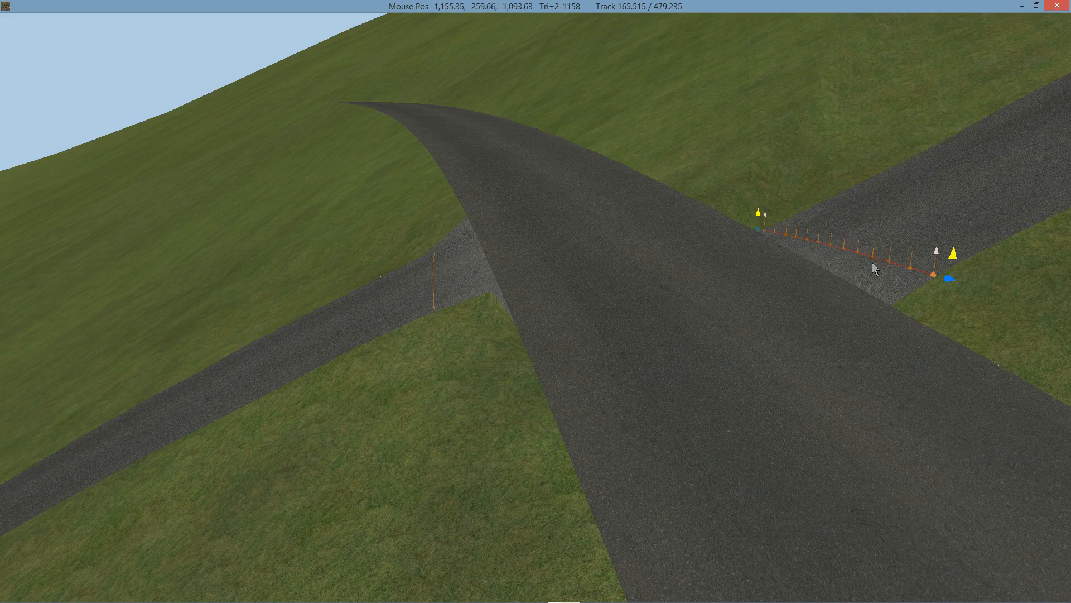
# Move the far-side cross-section of the second track closer to the curved track's edge.
pyautogui.moveTo(775, 190); pyautogui.dragTo(1026, 290, button='right')
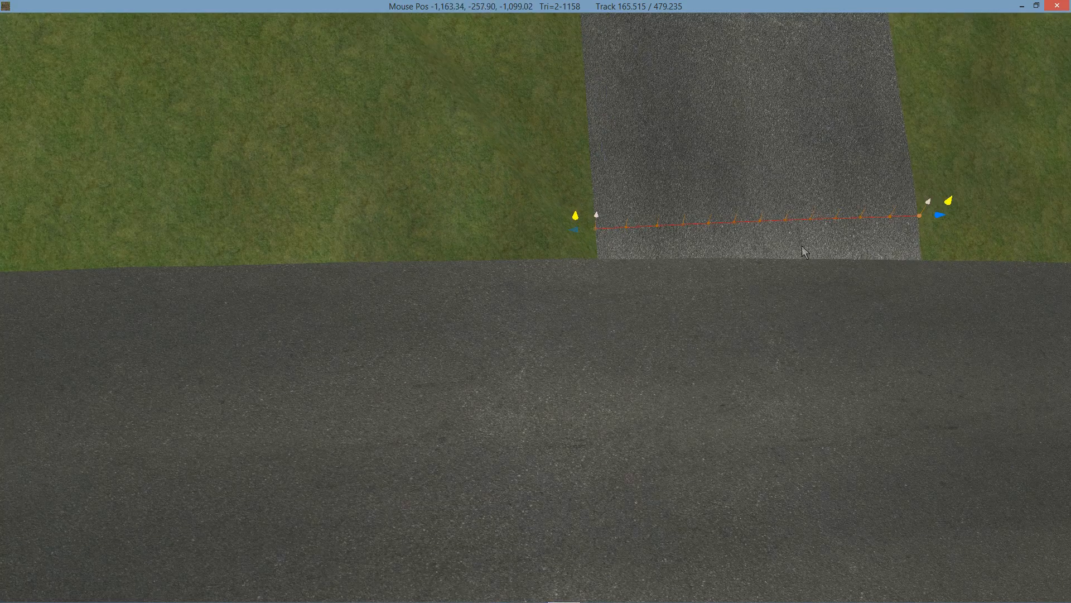
pyautogui.scroll(-3, 798, 246)
pyautogui.moveTo(795, 252); pyautogui.dragTo(758, 249, button='right')
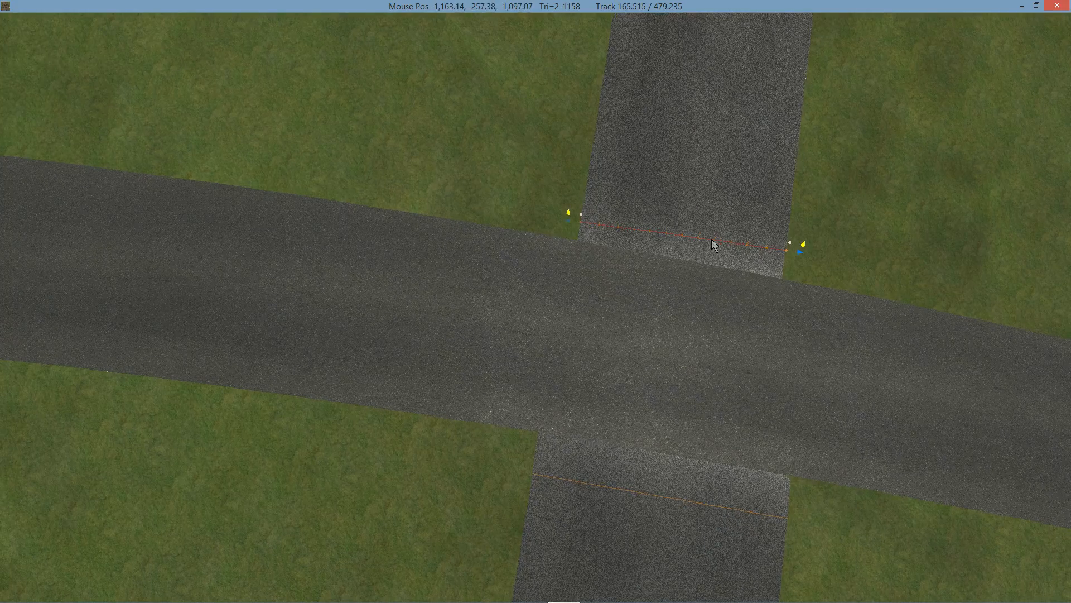
pyautogui.moveTo(713, 240); pyautogui.dragTo(711, 254)
# Raise the left end and slightly lower the right end of the far-side cross-section so it meets the curved track's edge.
pyautogui.scroll(3, 595, 266)
pyautogui.moveTo(590, 260); pyautogui.dragTo(637, 164, button='right')
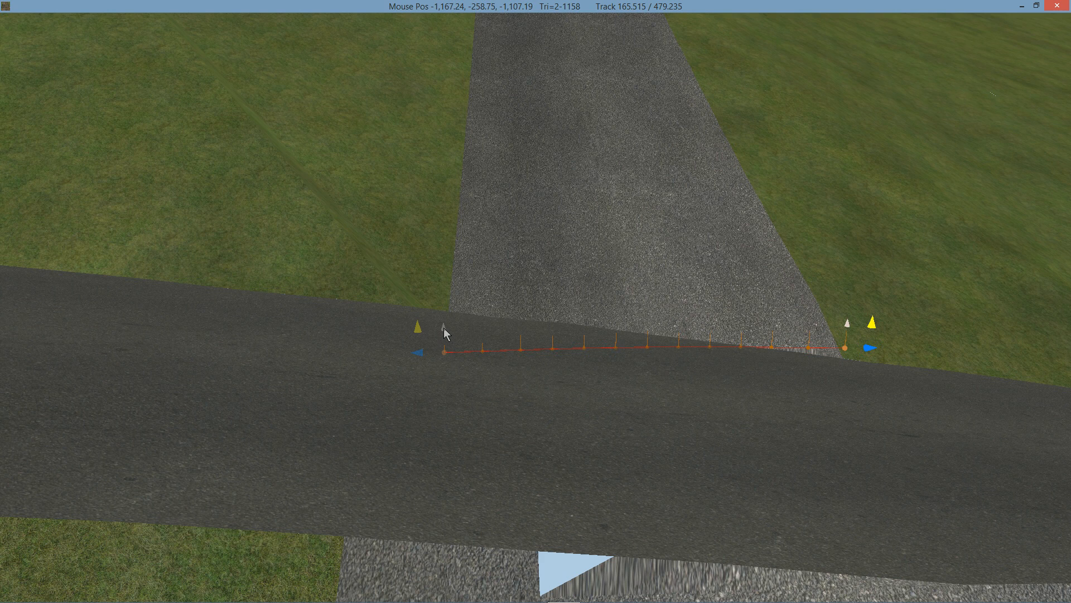
pyautogui.moveTo(444, 329); pyautogui.dragTo(445, 285)
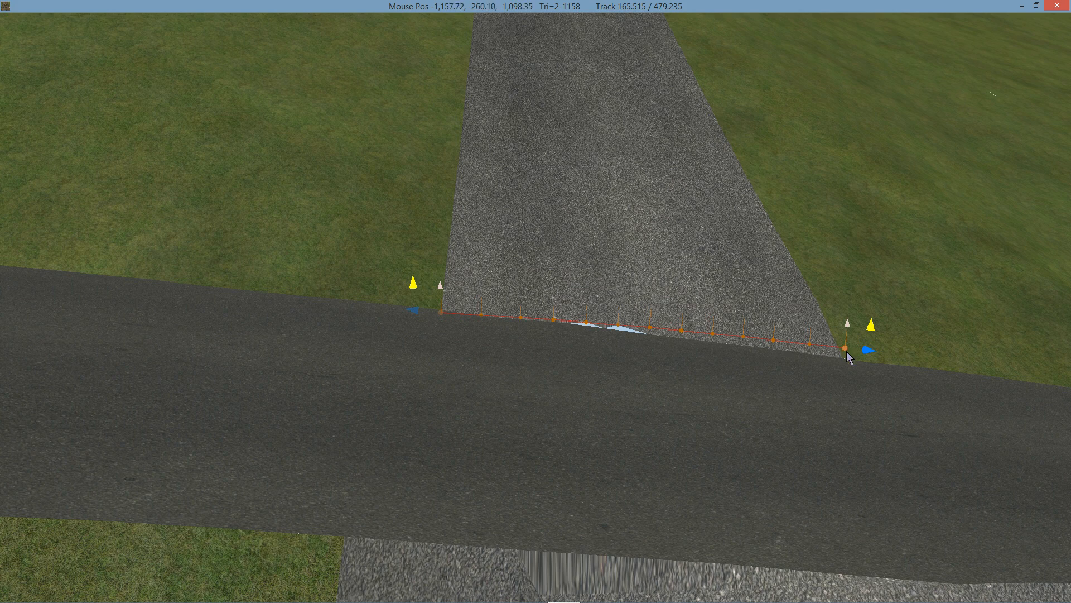
pyautogui.moveTo(850, 330); pyautogui.dragTo(846, 340)
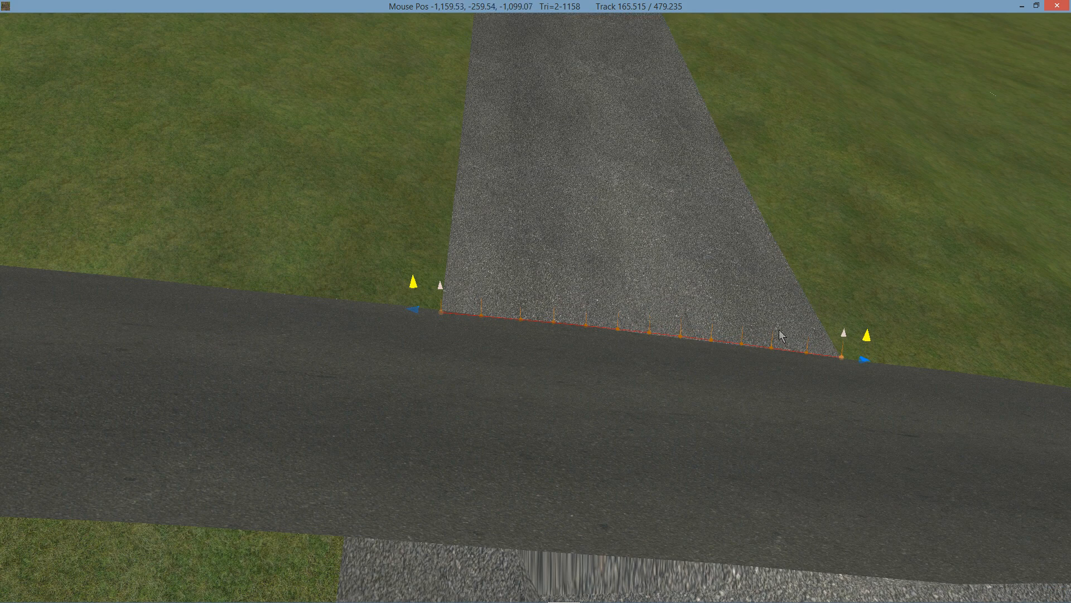
# Select the near-side cross-section of the second track and move it up to the curved track's near edge.
pyautogui.scroll(-2, 709, 328)
pyautogui.moveTo(667, 329); pyautogui.dragTo(707, 341, button='right')
pyautogui.press('Down')
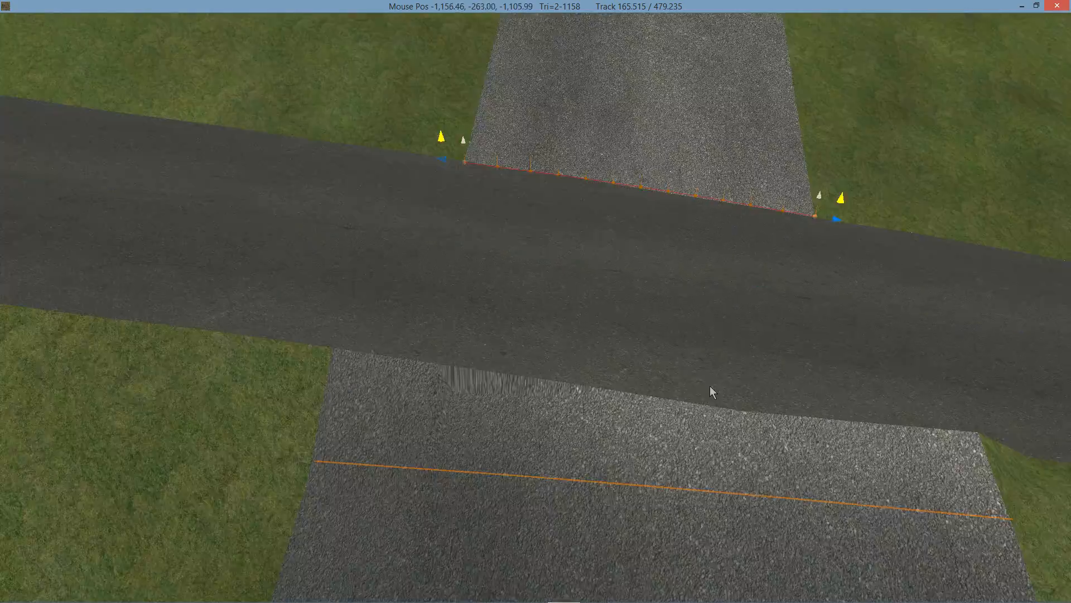
pyautogui.click(721, 475)
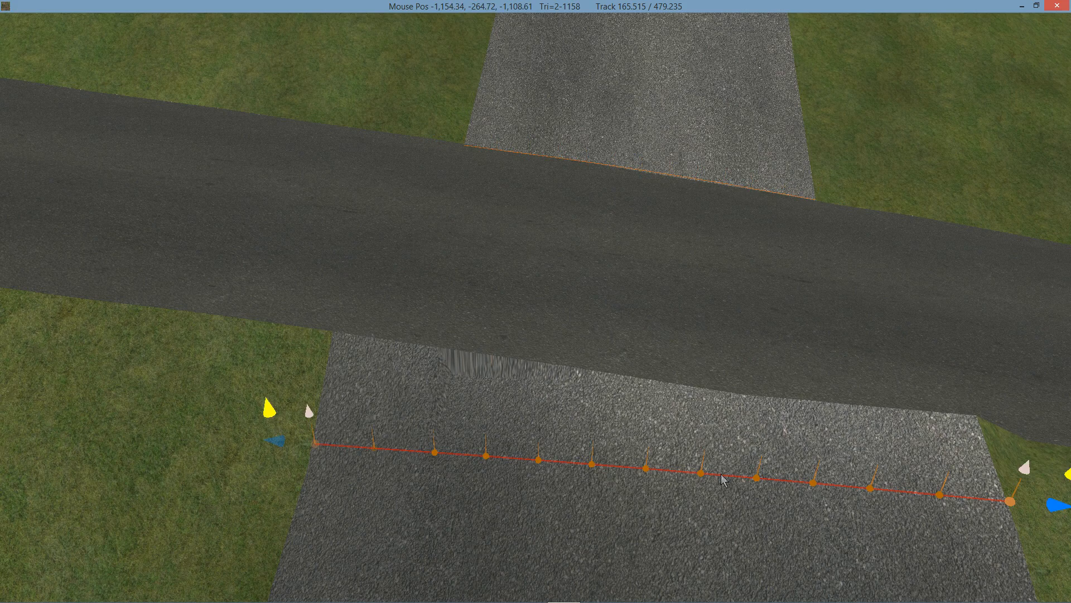
pyautogui.moveTo(721, 479); pyautogui.dragTo(725, 392)
# Lower the right end and raise the left end of the near-side cross-section so it meets the curved track's edge.
pyautogui.moveTo(868, 396); pyautogui.dragTo(771, 358, button='right')
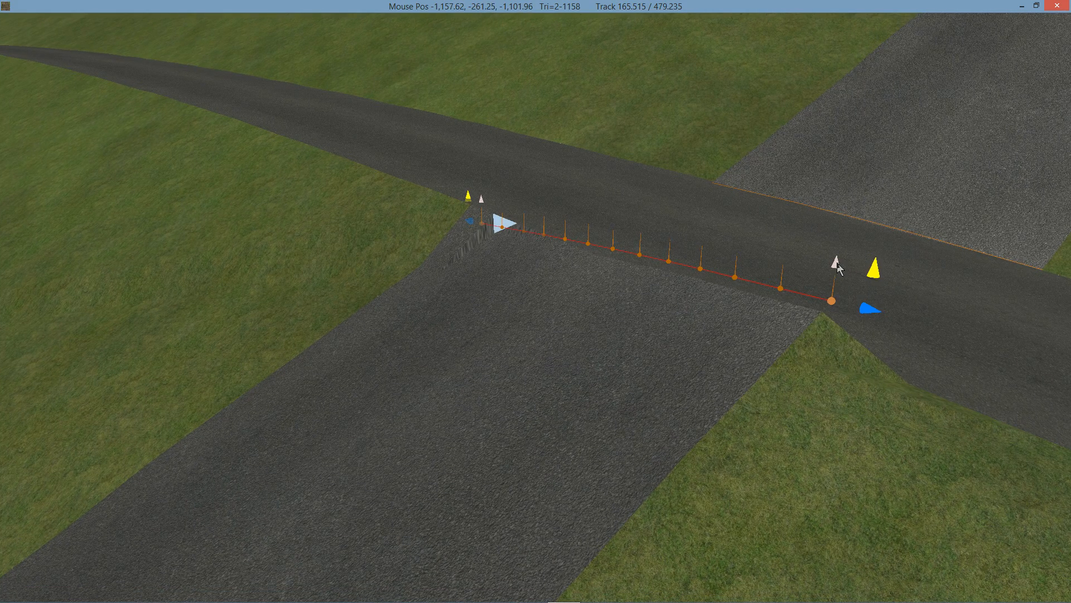
pyautogui.moveTo(838, 267); pyautogui.dragTo(840, 298)
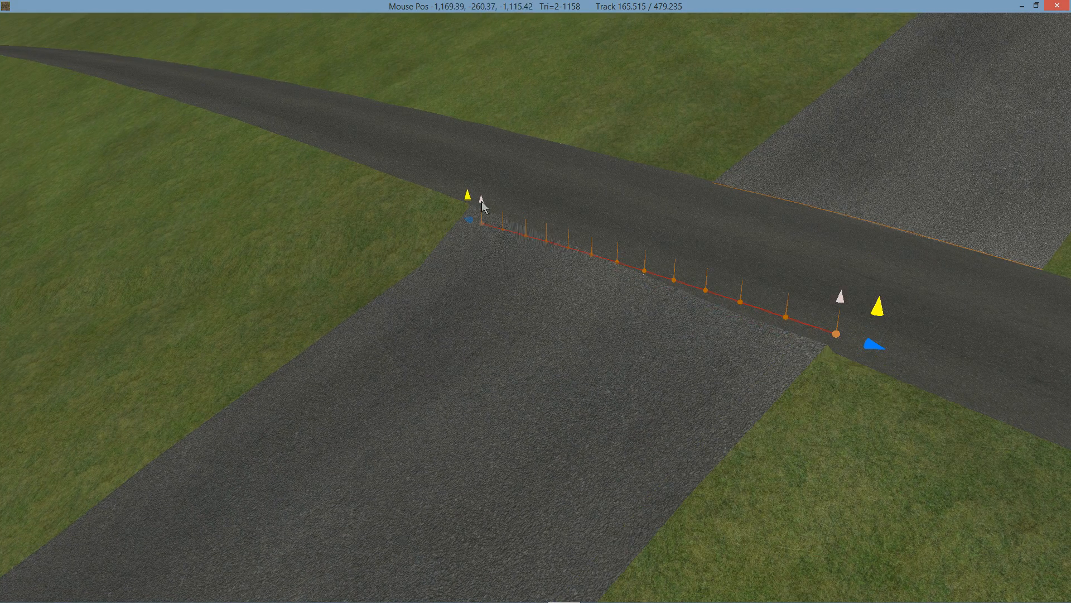
pyautogui.moveTo(481, 201); pyautogui.dragTo(478, 179)
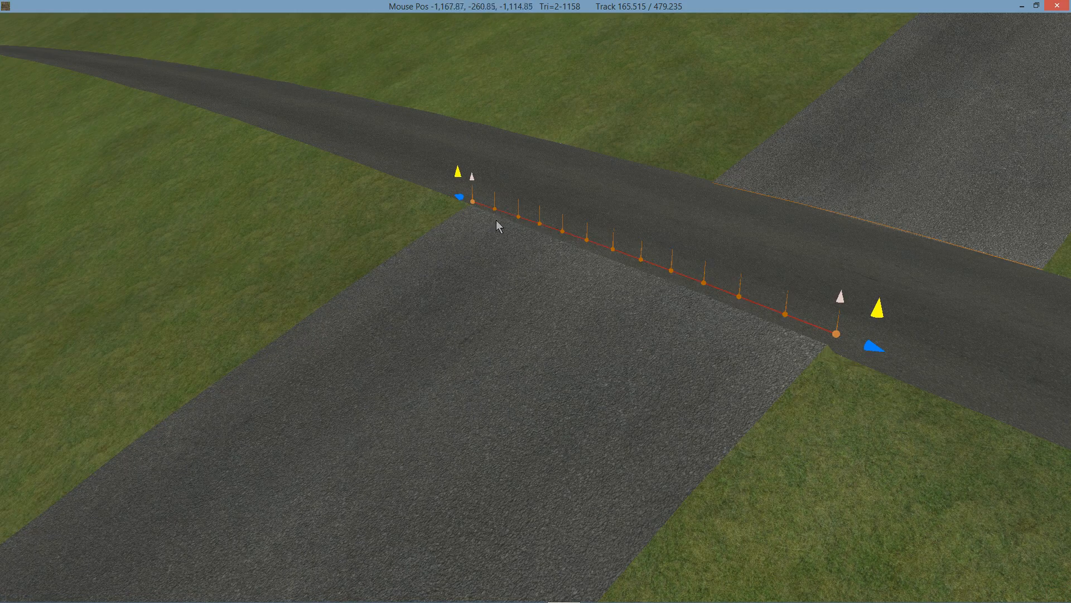
pyautogui.moveTo(644, 289); pyautogui.dragTo(473, 308, button='middle')
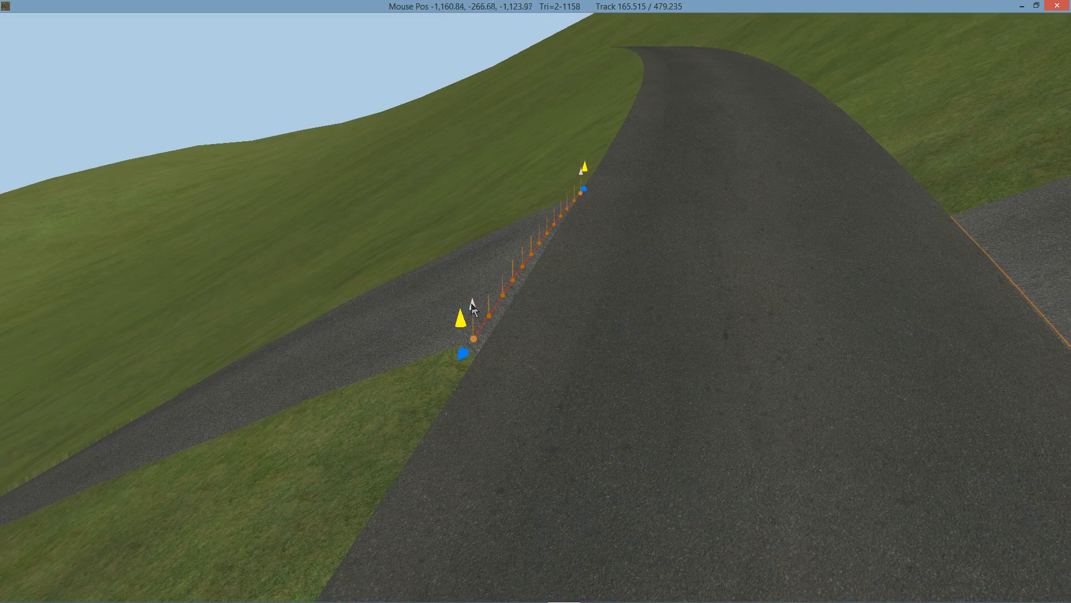
pyautogui.moveTo(473, 309); pyautogui.dragTo(476, 320)
pyautogui.moveTo(480, 318); pyautogui.dragTo(778, 283, button='middle')
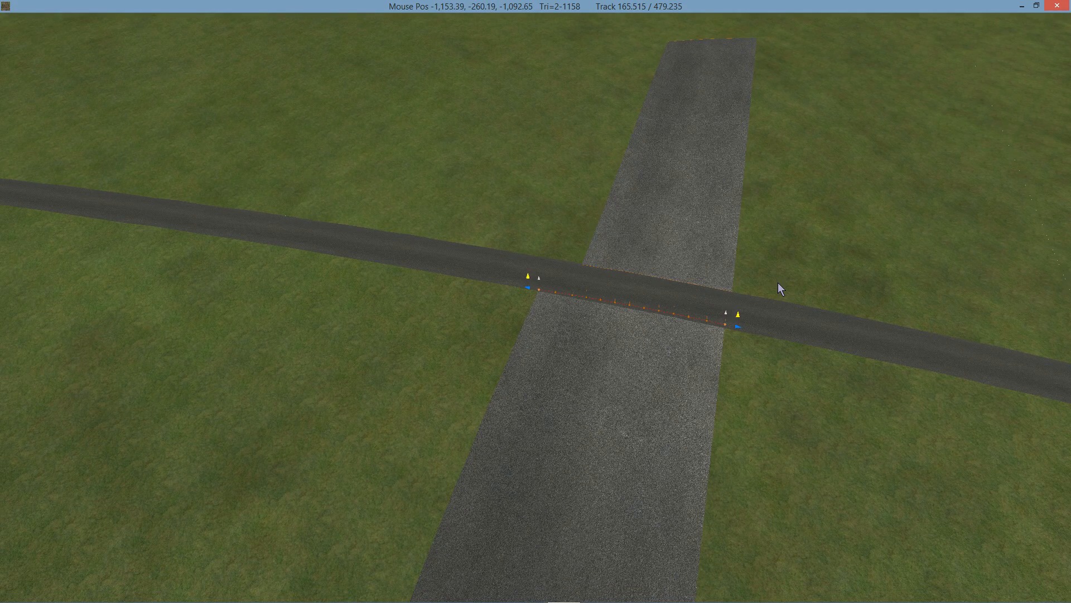